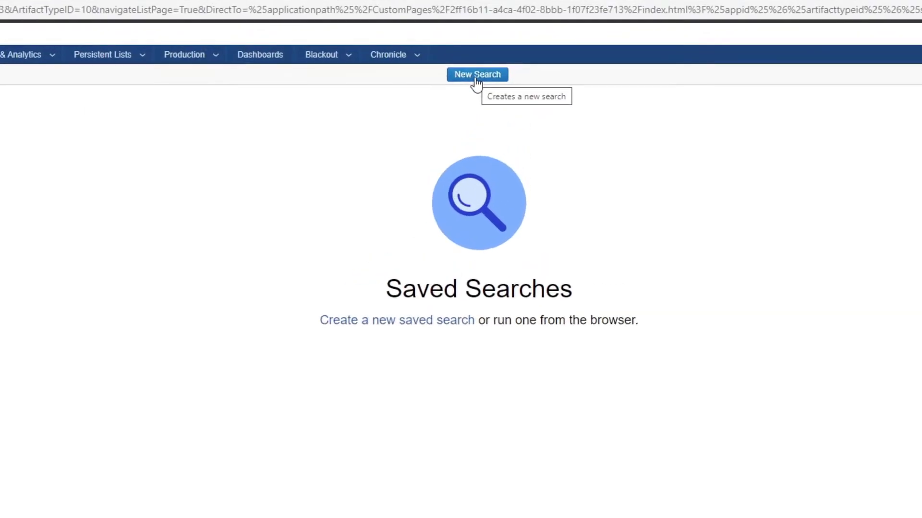
# - Start a new saved search named Greater than 10MB
pyautogui.click(476, 79)
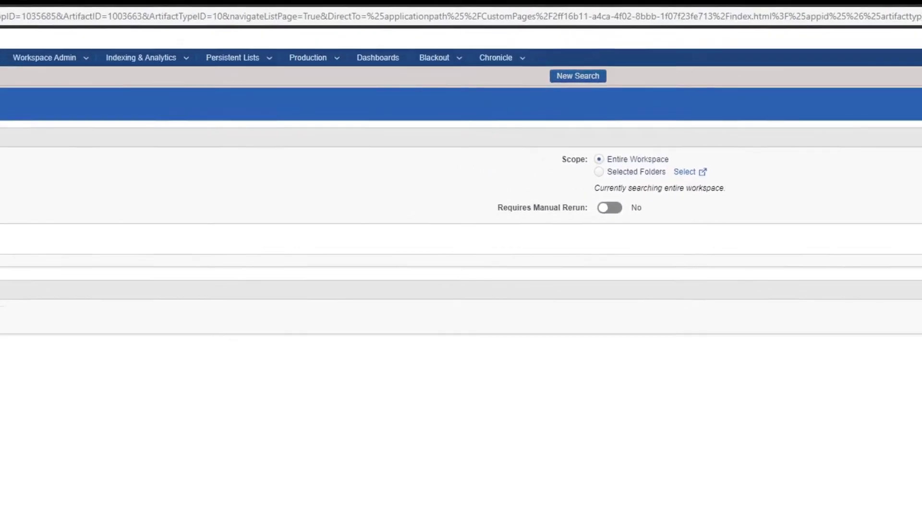
pyautogui.write('g')
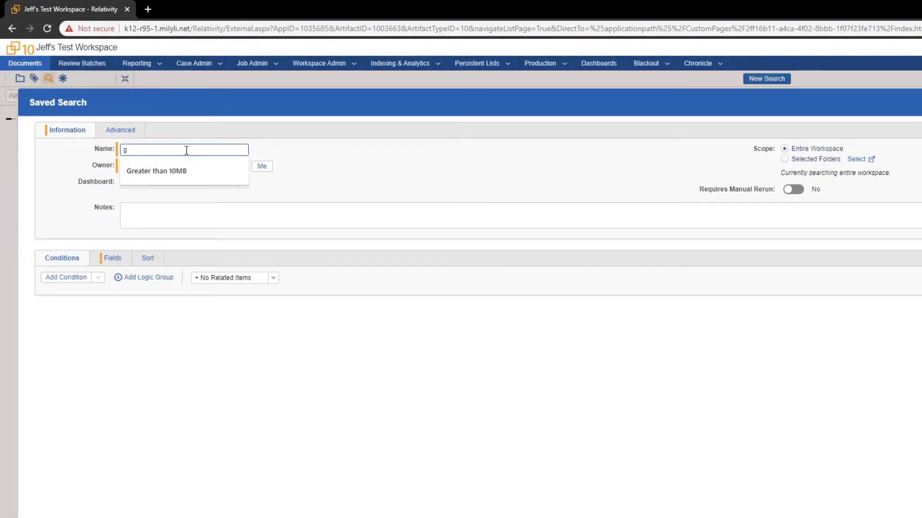
pyautogui.click(187, 175)
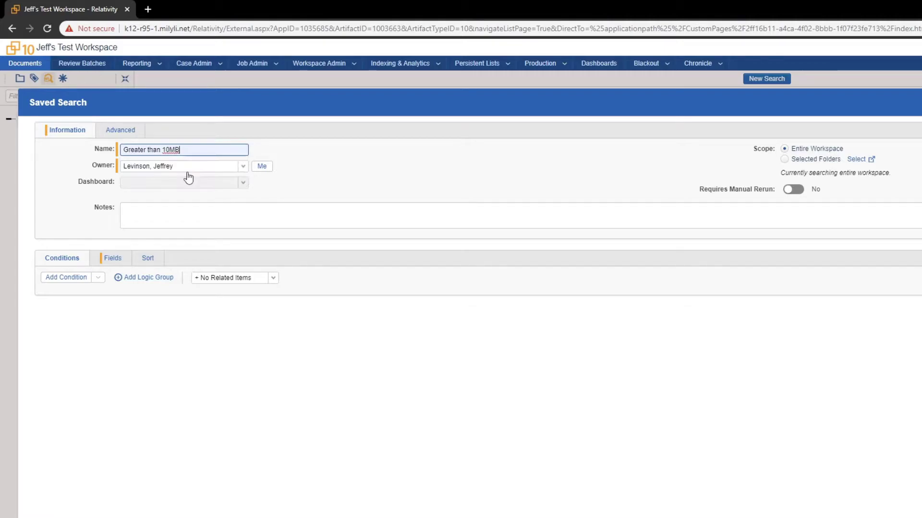
# - Add and apply the condition File Size is greater than 10,000,000
pyautogui.click(99, 281)
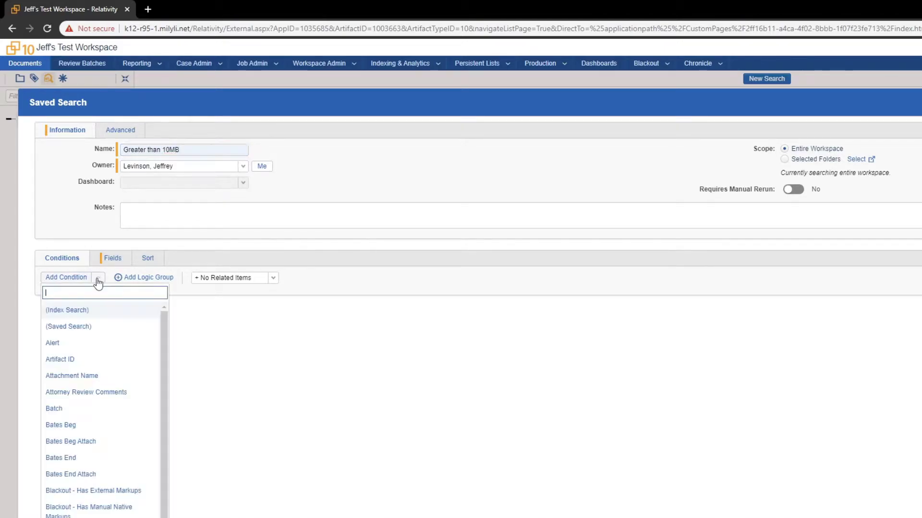
pyautogui.write('file')
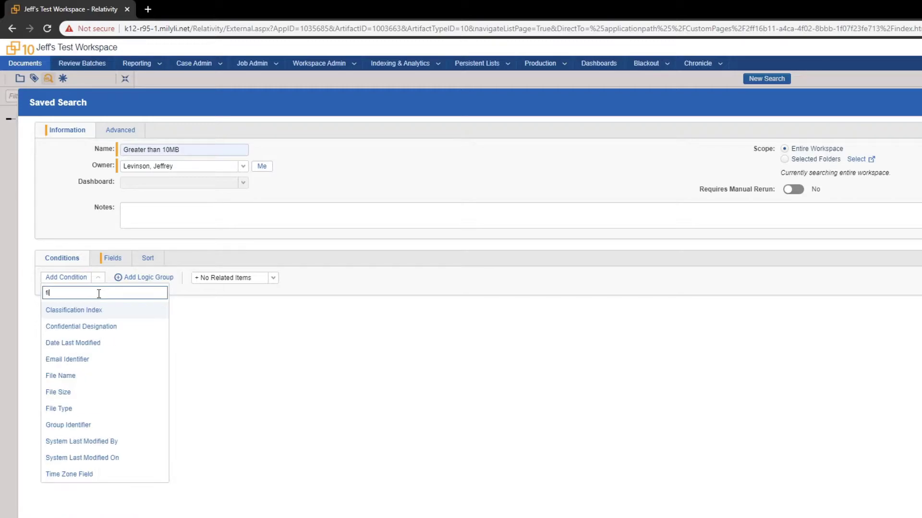
pyautogui.click(72, 328)
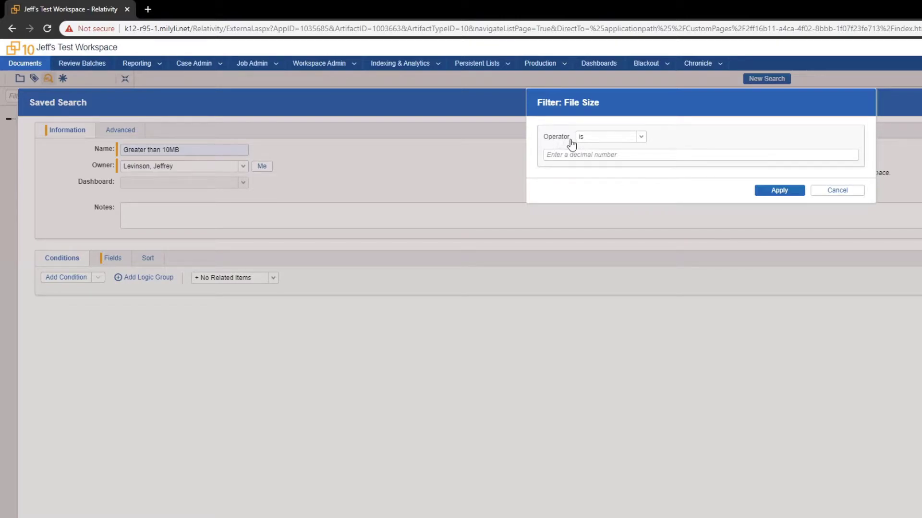
pyautogui.click(643, 138)
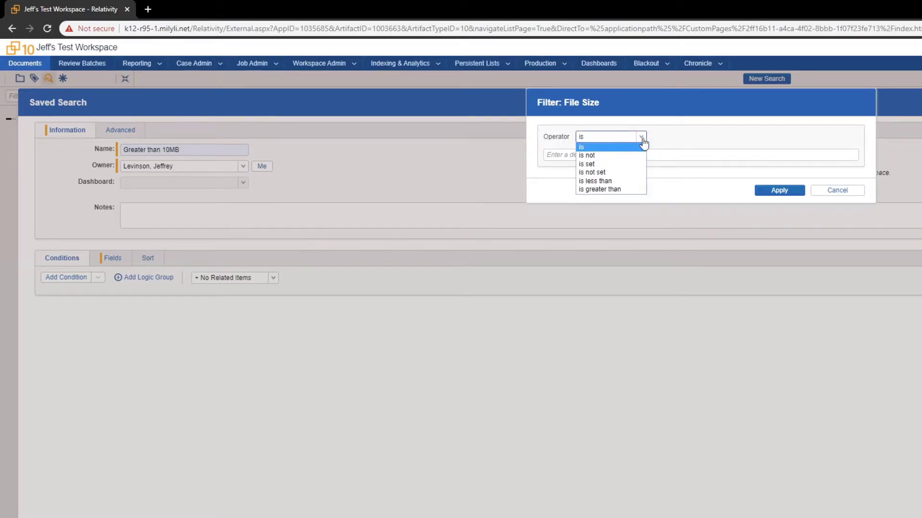
pyautogui.click(606, 189)
pyautogui.click(596, 157)
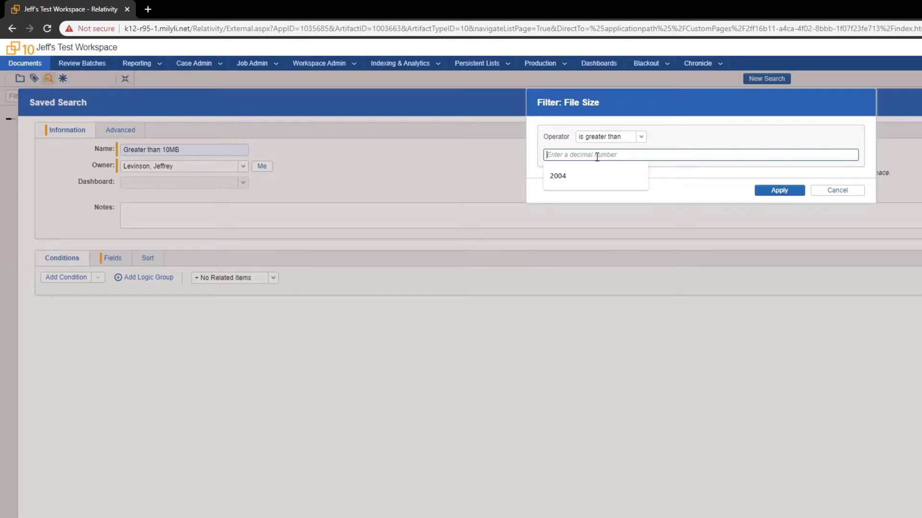
pyautogui.write('10')
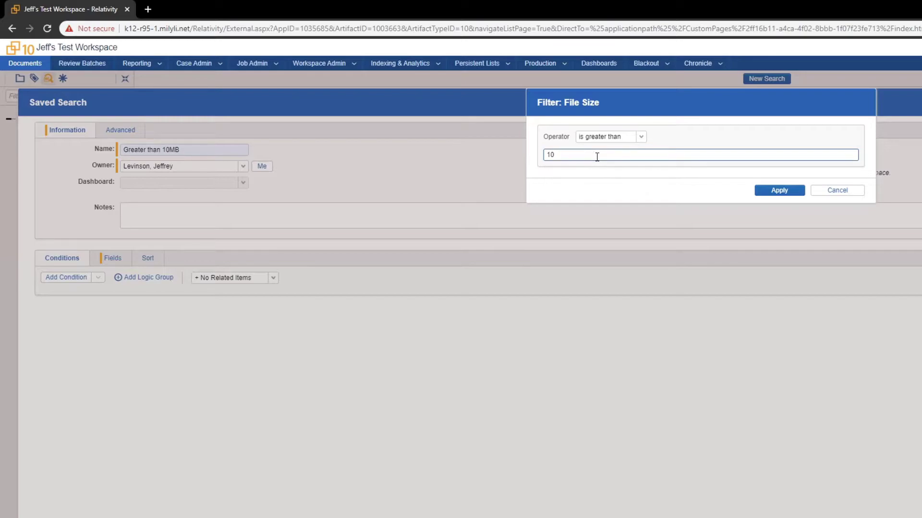
pyautogui.write(',000,000')
pyautogui.click(766, 191)
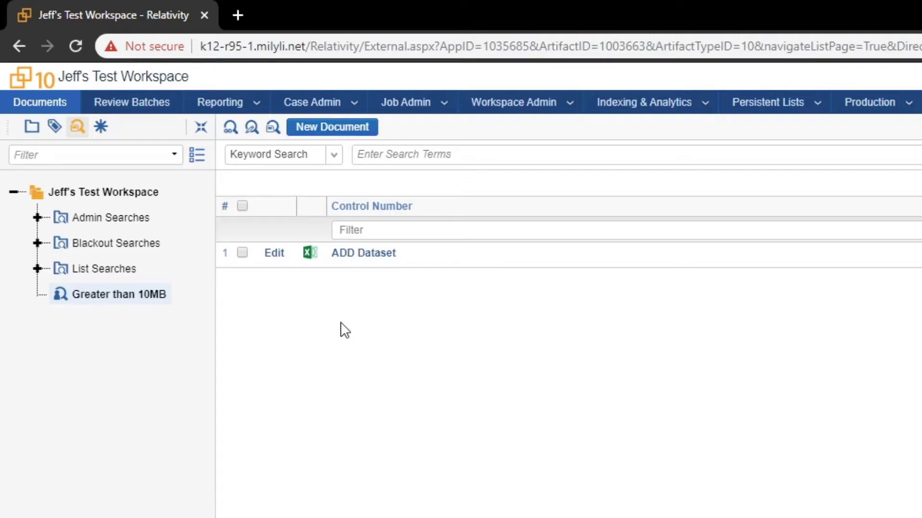
# - Open the ADD Dataset edit form and enter its layout builder
pyautogui.click(243, 206)
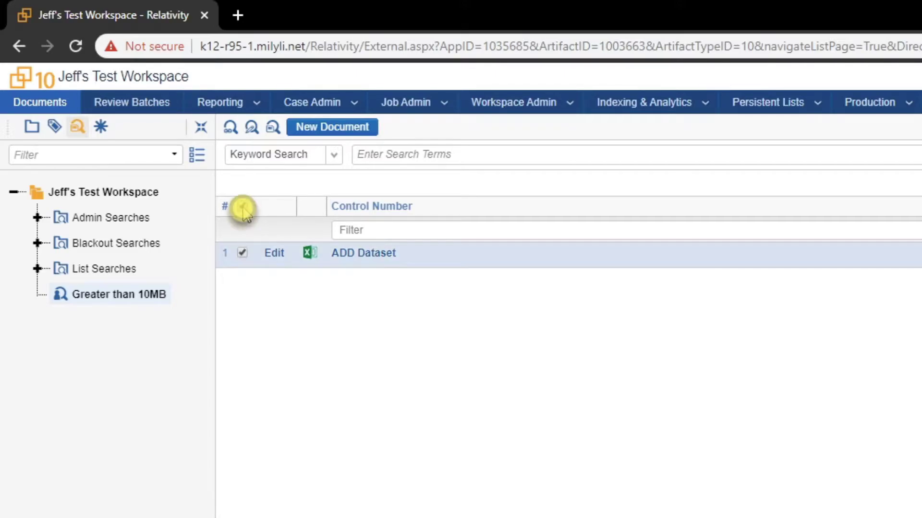
pyautogui.click(272, 251)
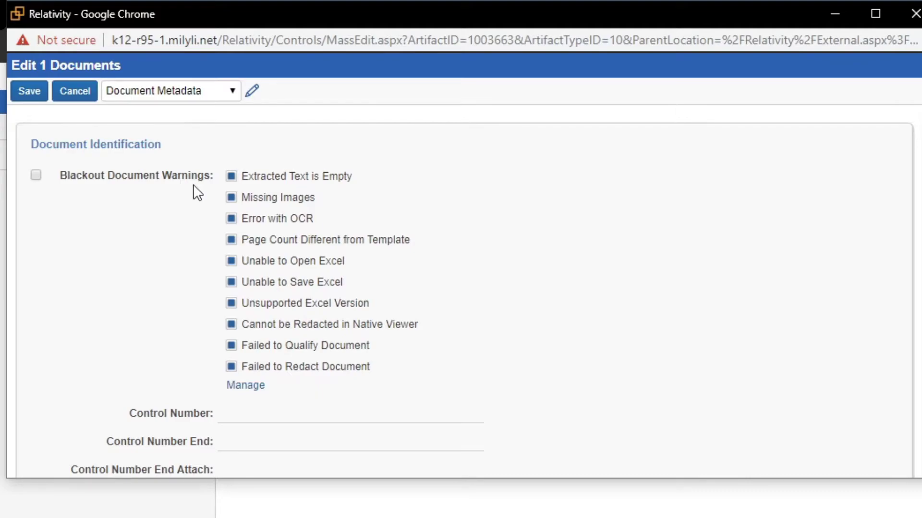
pyautogui.click(254, 91)
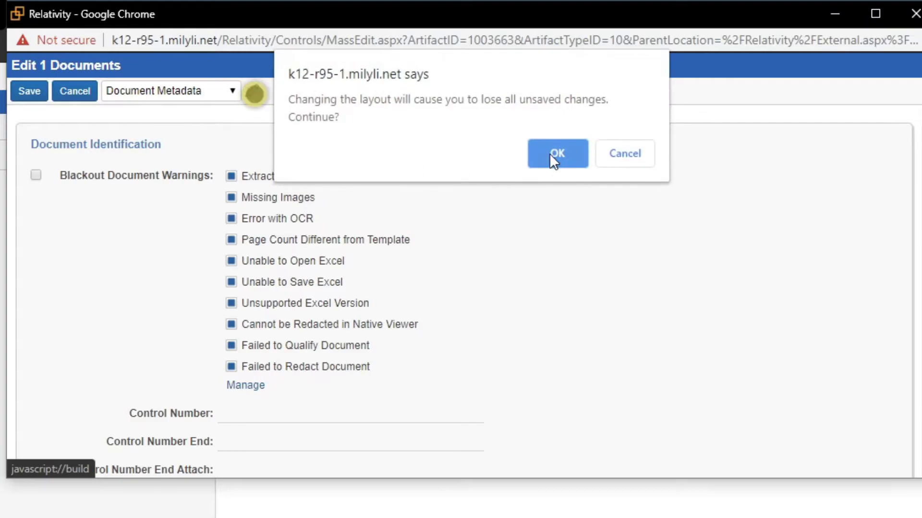
pyautogui.click(552, 155)
# - Search layout fields for 'blackout d', move them, then close the builder without saving
pyautogui.click(683, 211)
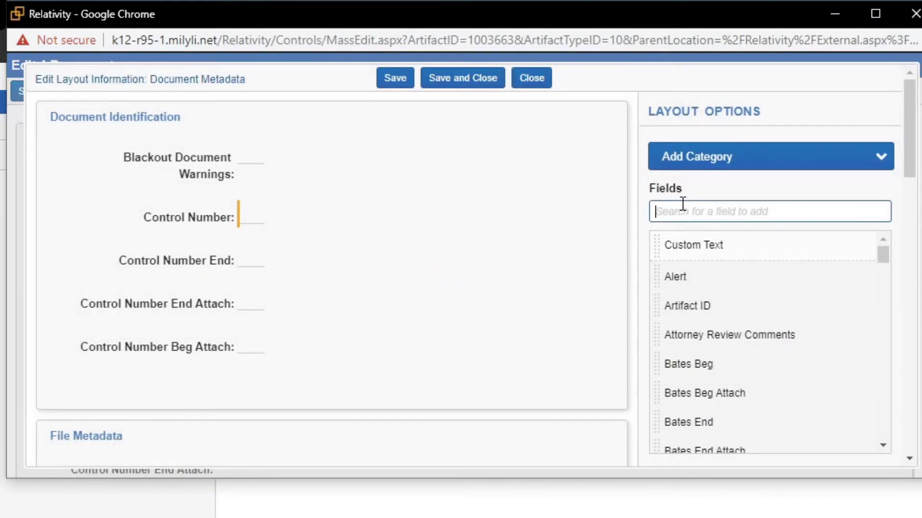
pyautogui.write('blackout d')
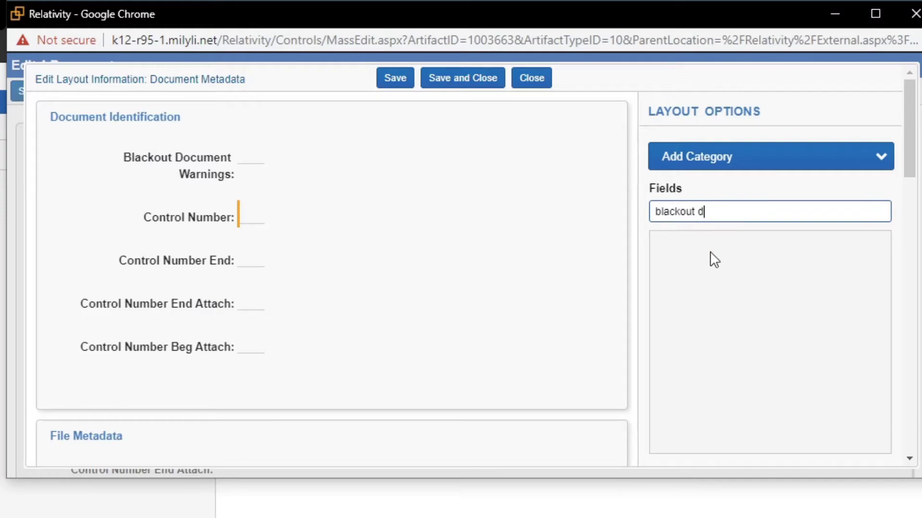
pyautogui.click(718, 248)
pyautogui.moveTo(719, 248); pyautogui.dragTo(444, 177)
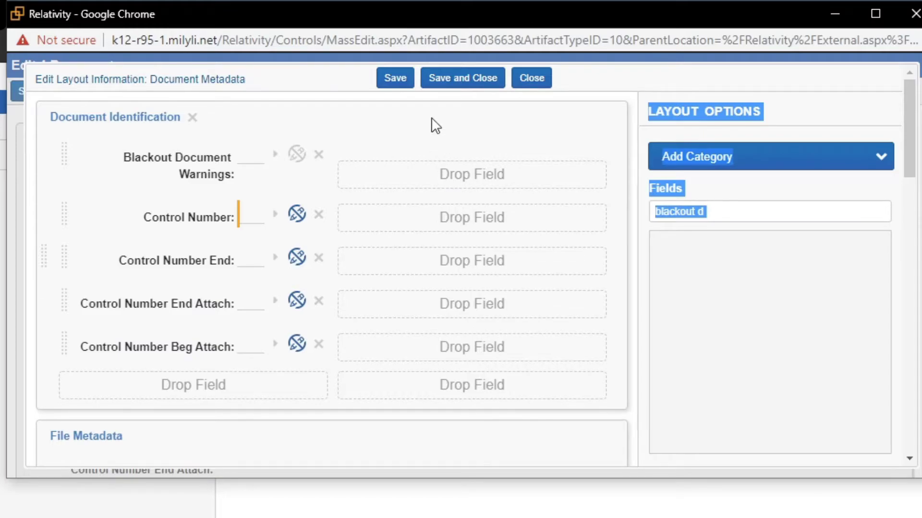
pyautogui.moveTo(435, 126); pyautogui.dragTo(436, 104)
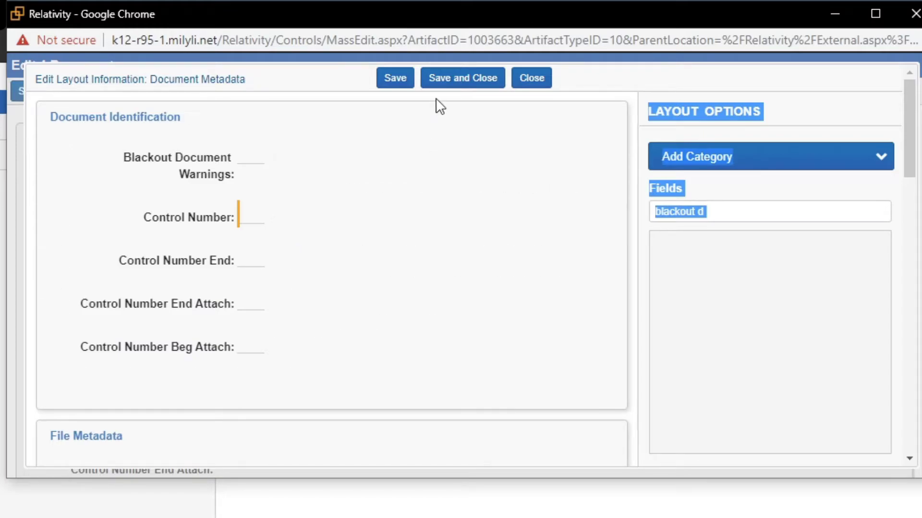
pyautogui.click(540, 78)
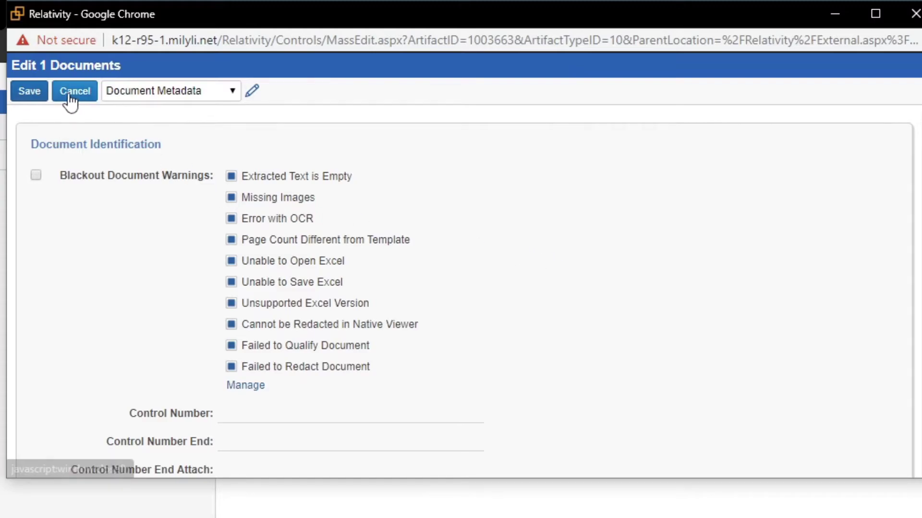
# - Check the Blackout warning Cannot be Redacted in Native Viewer on ADD Dataset and save
pyautogui.click(37, 175)
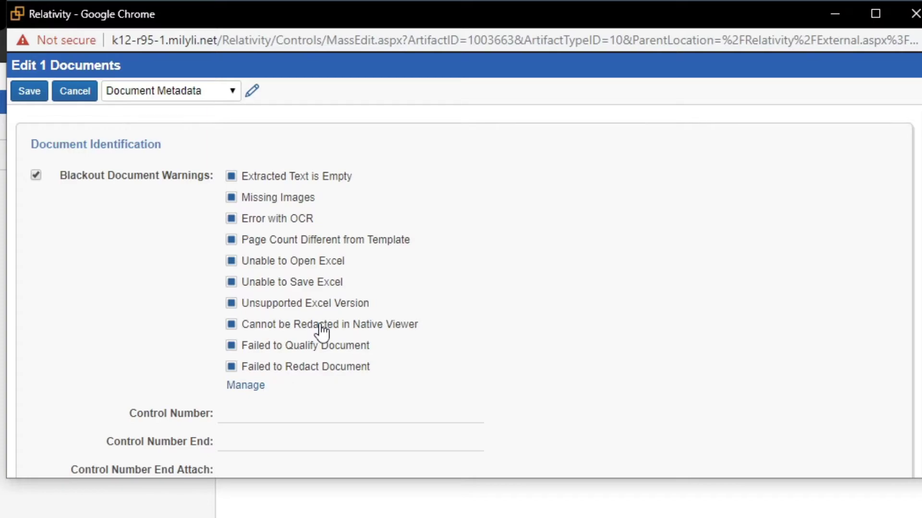
pyautogui.click(231, 325)
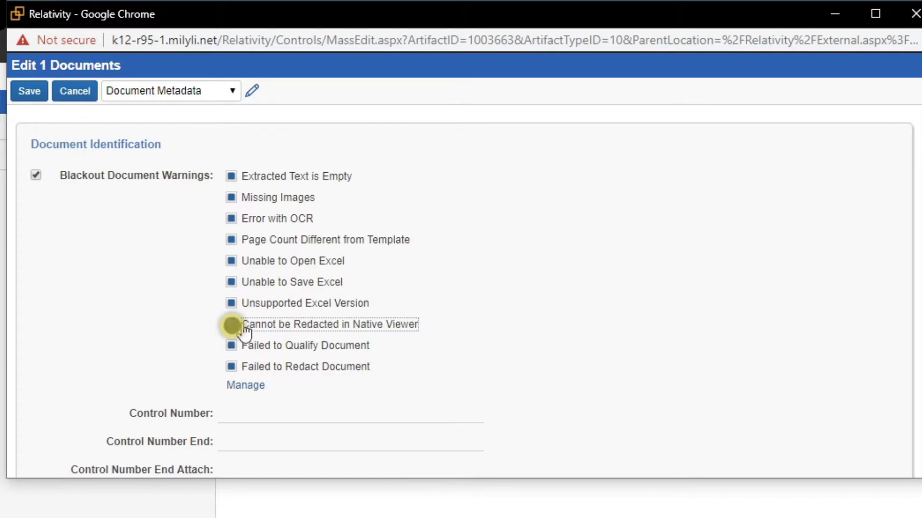
pyautogui.click(41, 100)
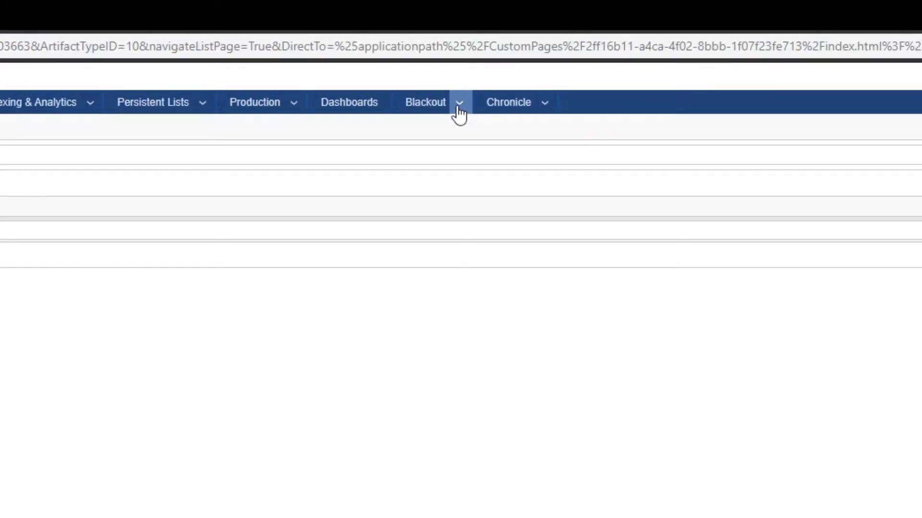
# - Go to Blackout External Markups and download ADD Dataset.xls
pyautogui.click(459, 110)
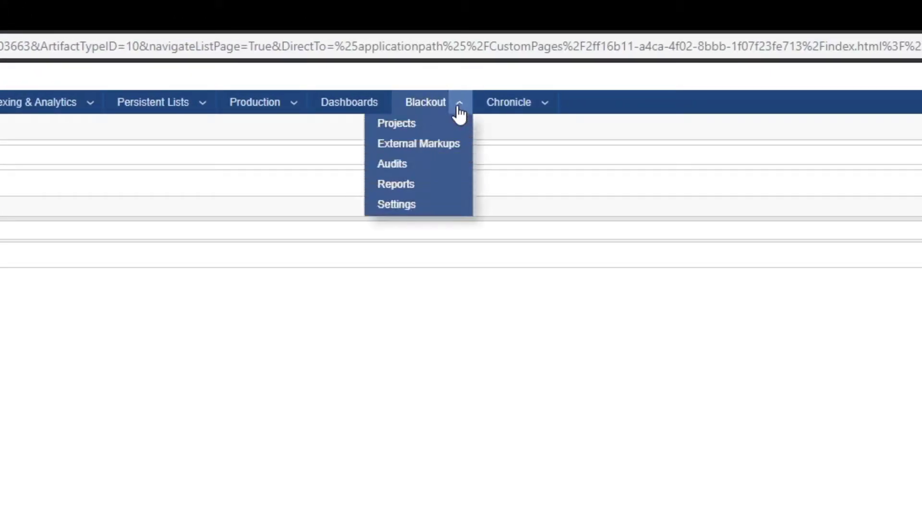
pyautogui.click(421, 149)
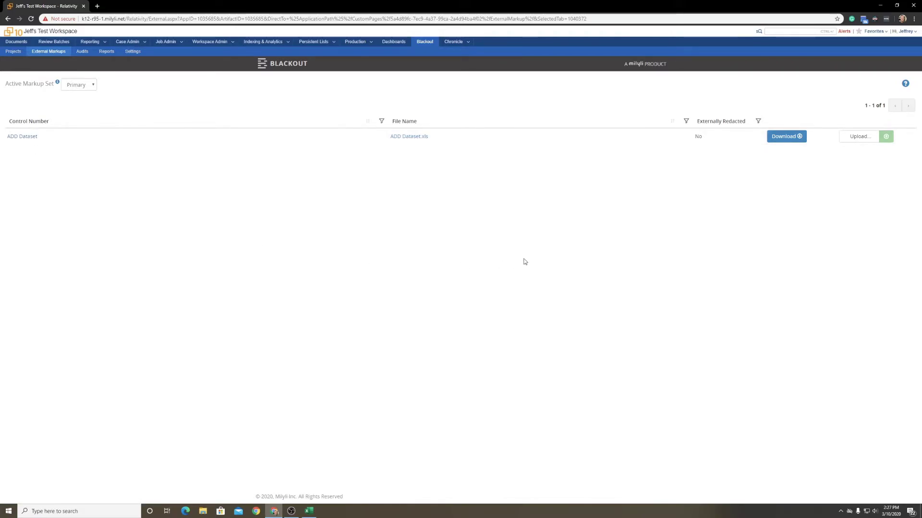
pyautogui.click(793, 138)
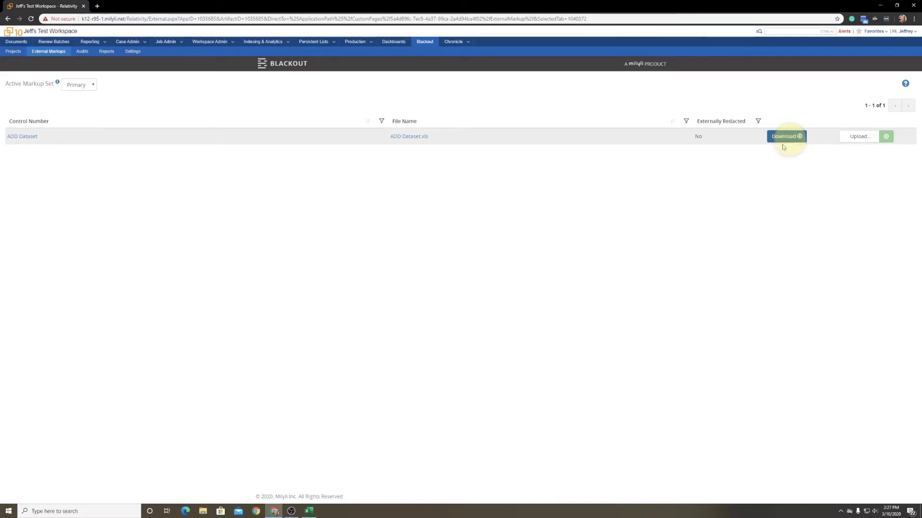
# - In the ADD Dataset workbook, unhide all rows and columns of the sheet
pyautogui.click(309, 511)
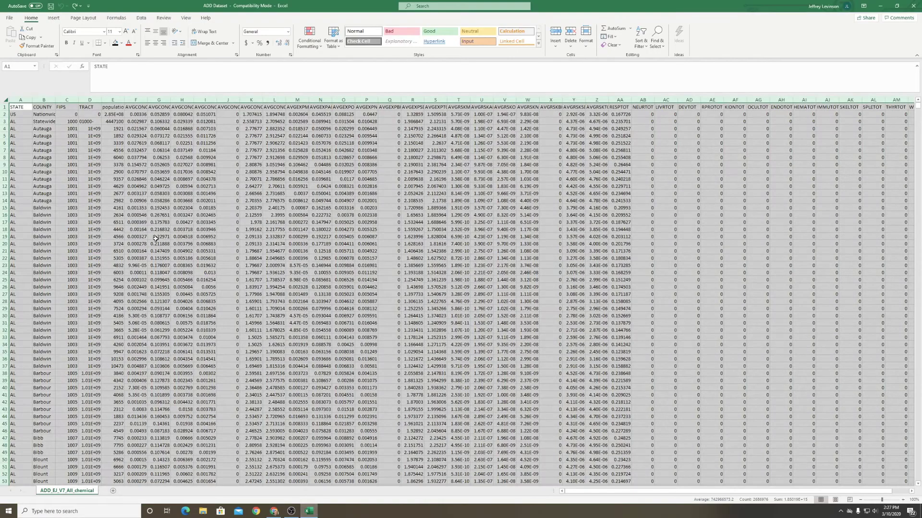
pyautogui.click(91, 130)
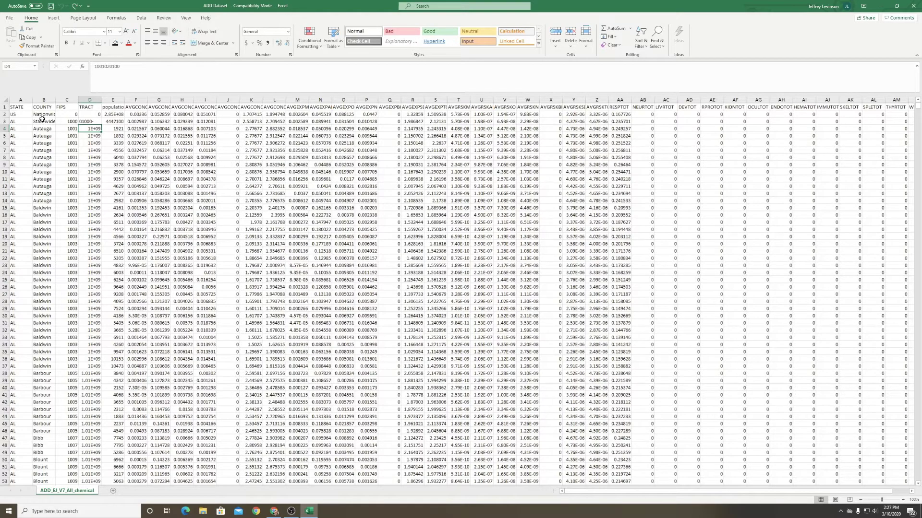
pyautogui.hotkey('ctrl', 'a')
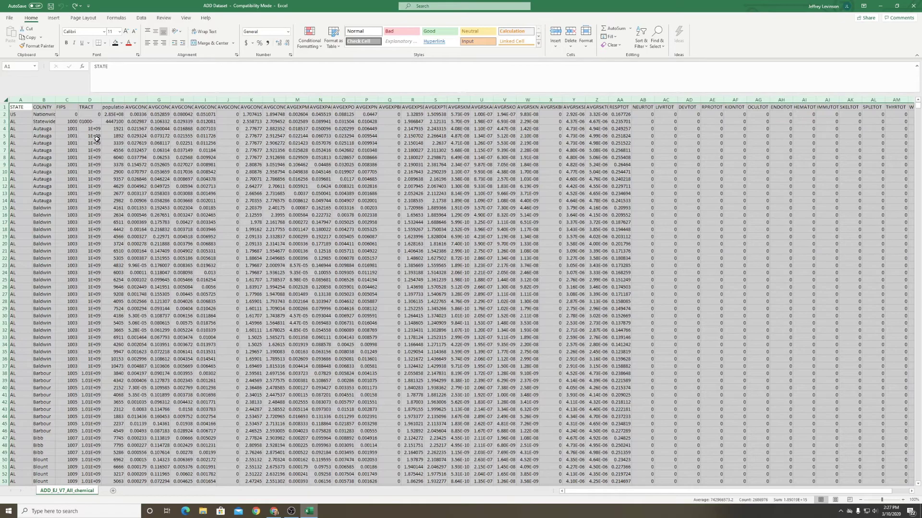
pyautogui.rightClick(97, 139)
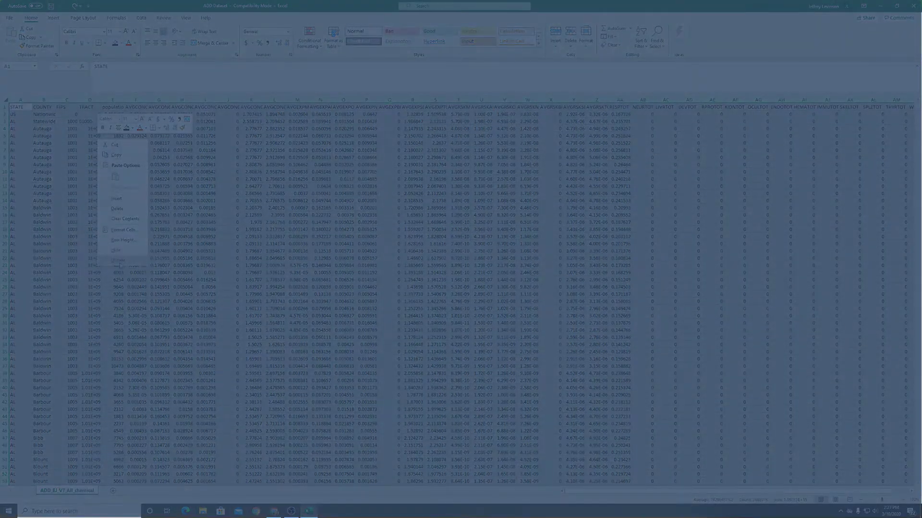
pyautogui.click(120, 264)
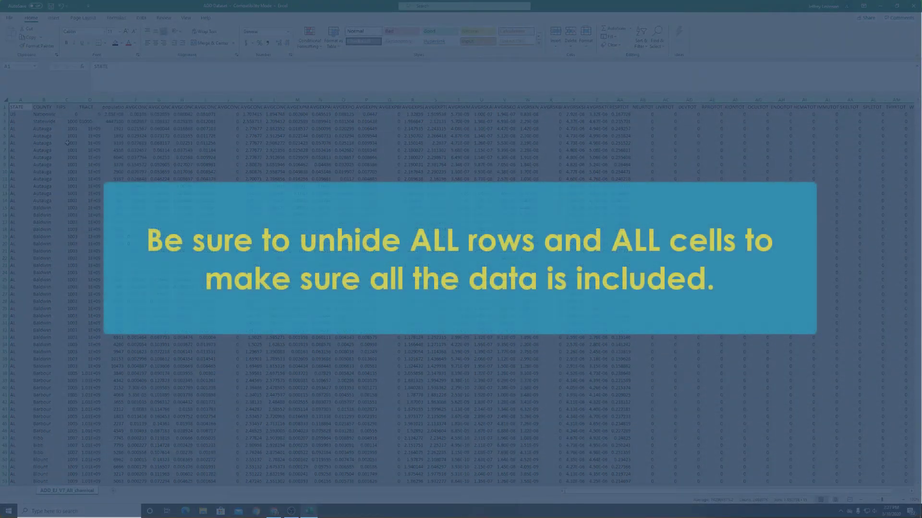
pyautogui.click(43, 135)
pyautogui.click(43, 122)
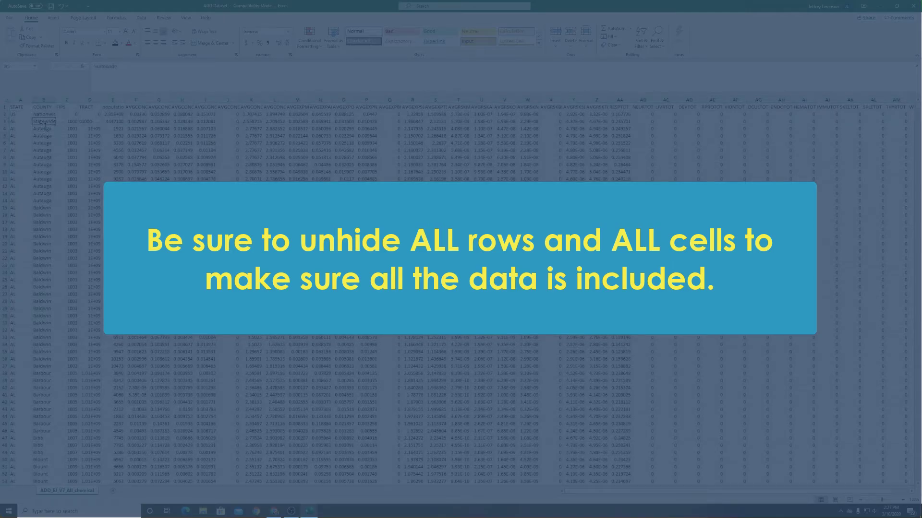
pyautogui.click(38, 113)
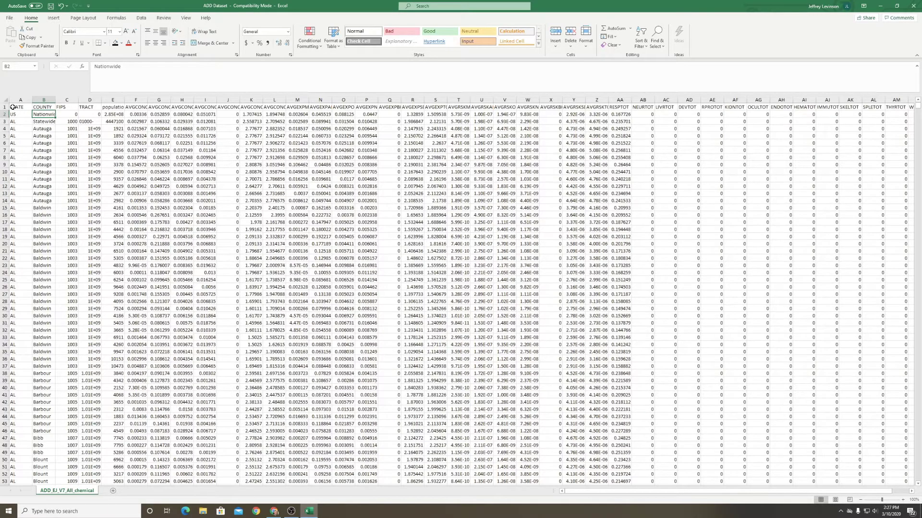
# - Copy the entire ADD_EJ_V7_All_chemical sheet and paste it back as values only
pyautogui.rightClick(13, 107)
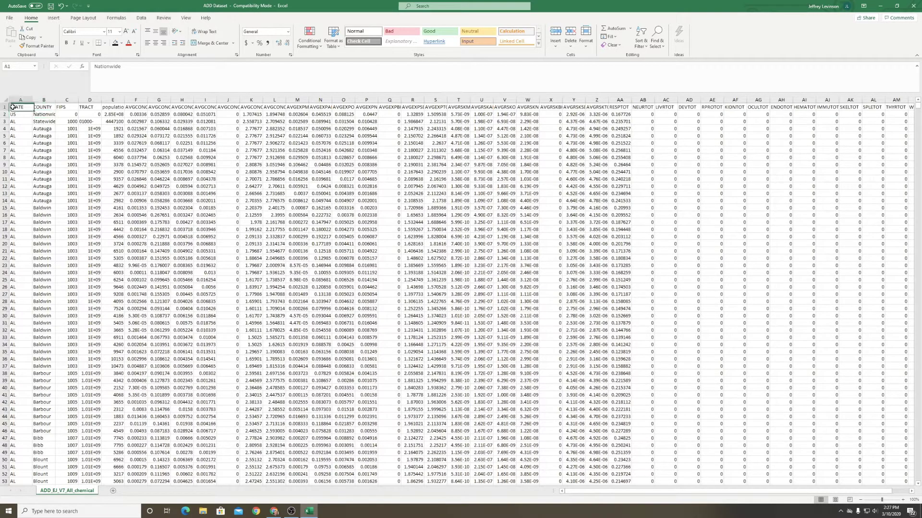
pyautogui.press('Escape')
pyautogui.click(5, 100)
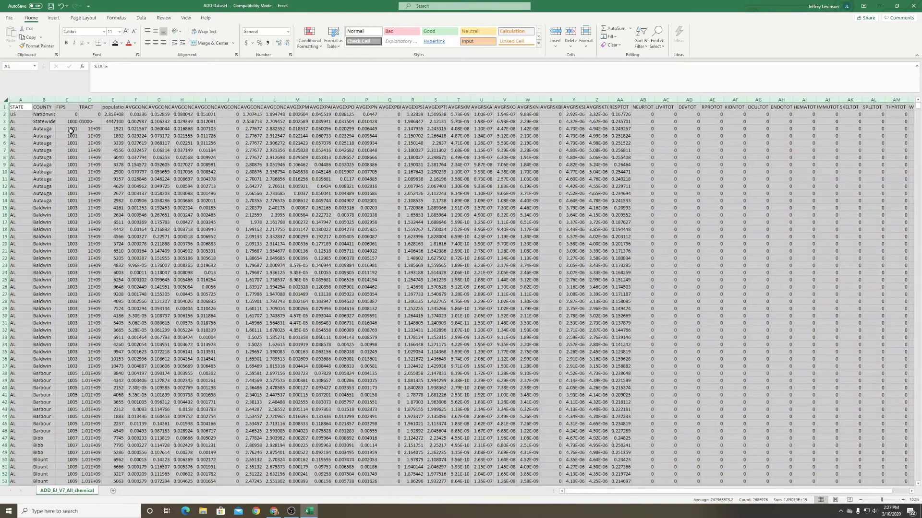
pyautogui.rightClick(75, 131)
pyautogui.click(90, 147)
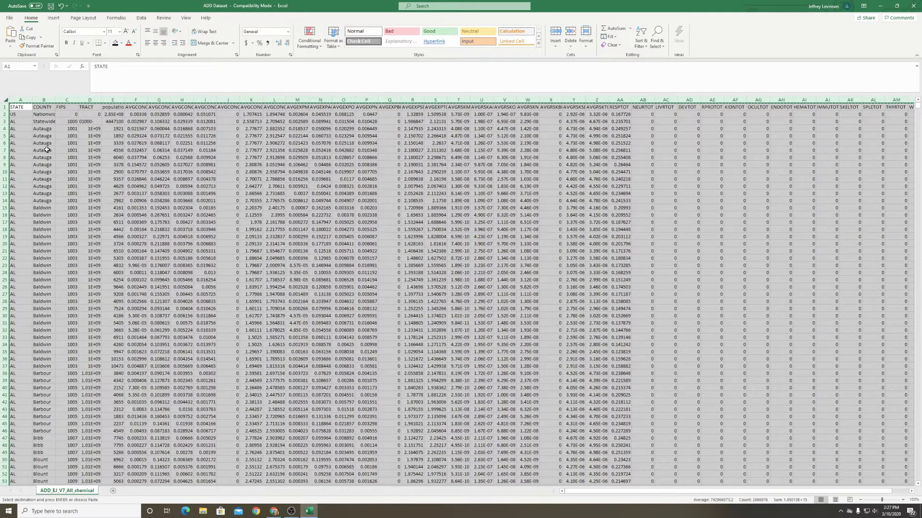
pyautogui.rightClick(49, 149)
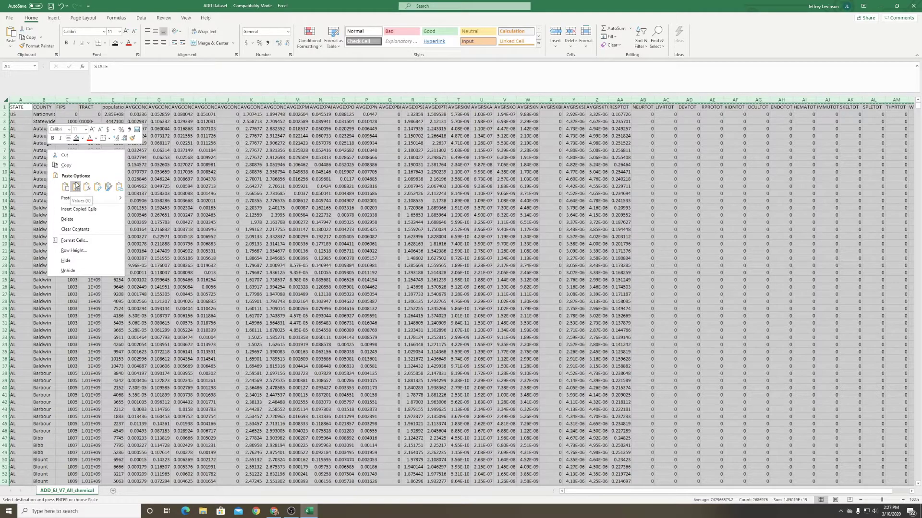
pyautogui.click(76, 186)
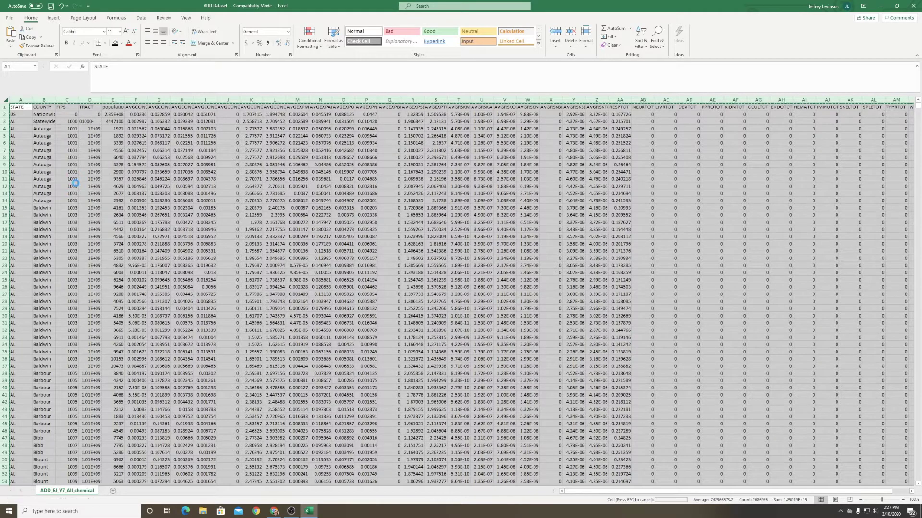
# - Clear the contents of cells B4:I10
pyautogui.click(68, 157)
pyautogui.doubleClick(45, 129)
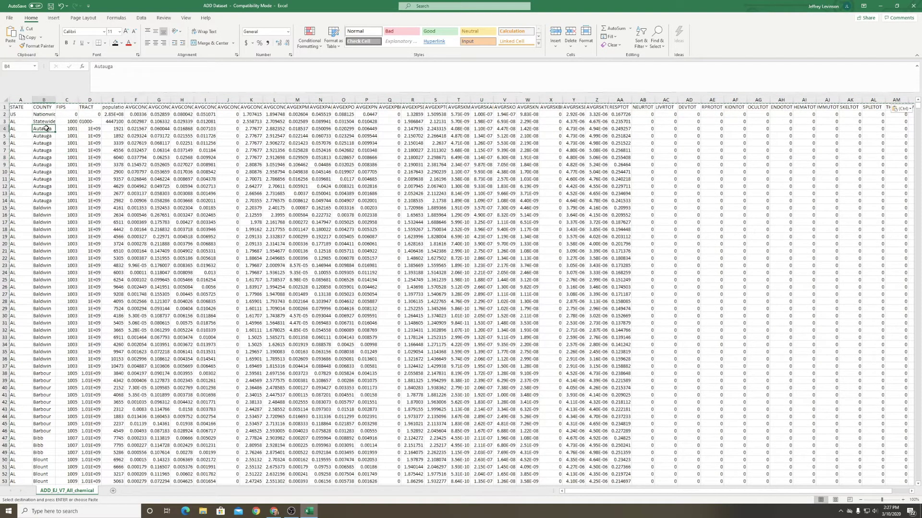
pyautogui.press('Escape')
pyautogui.moveTo(44, 128); pyautogui.dragTo(151, 158)
pyautogui.rightClick(151, 159)
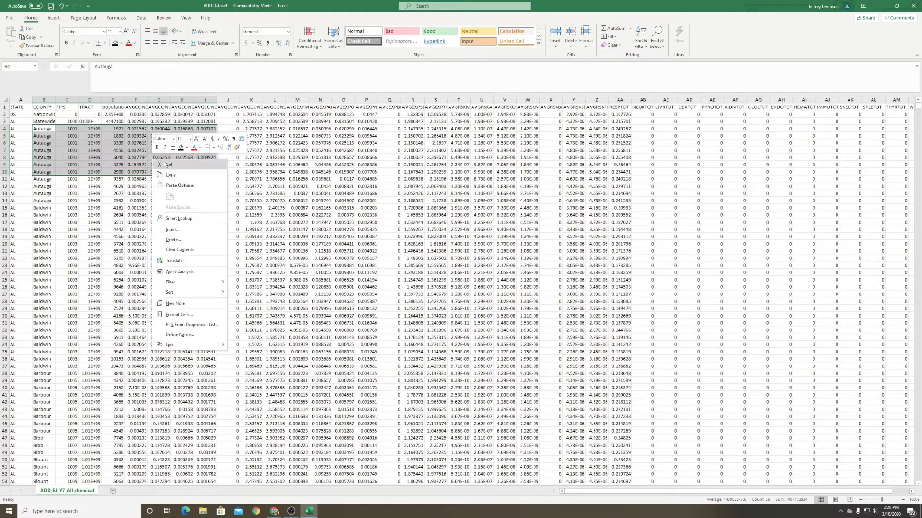
pyautogui.click(186, 250)
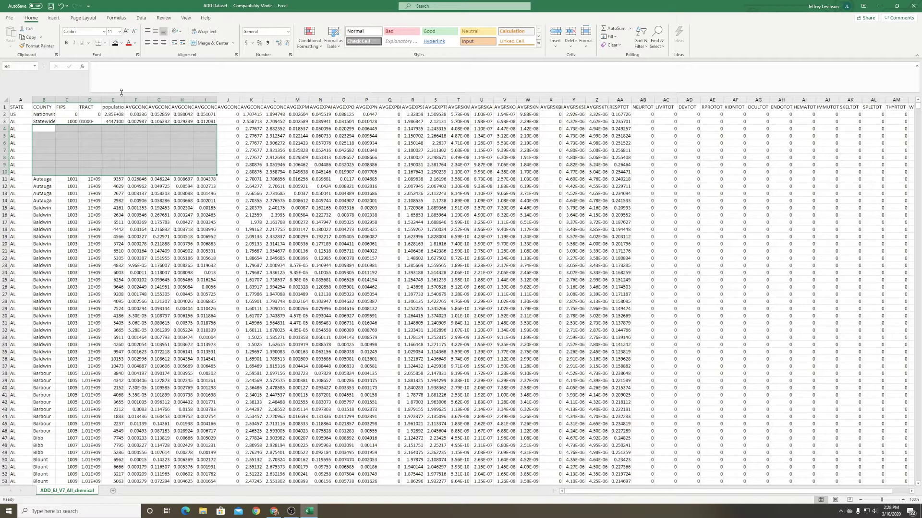
# - Fill B4:I10 black and save the workbook
pyautogui.click(122, 44)
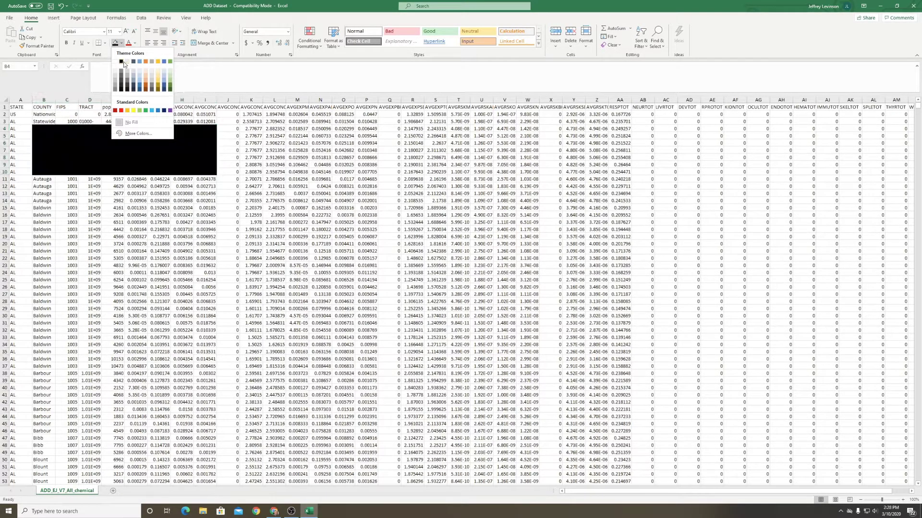
pyautogui.click(120, 62)
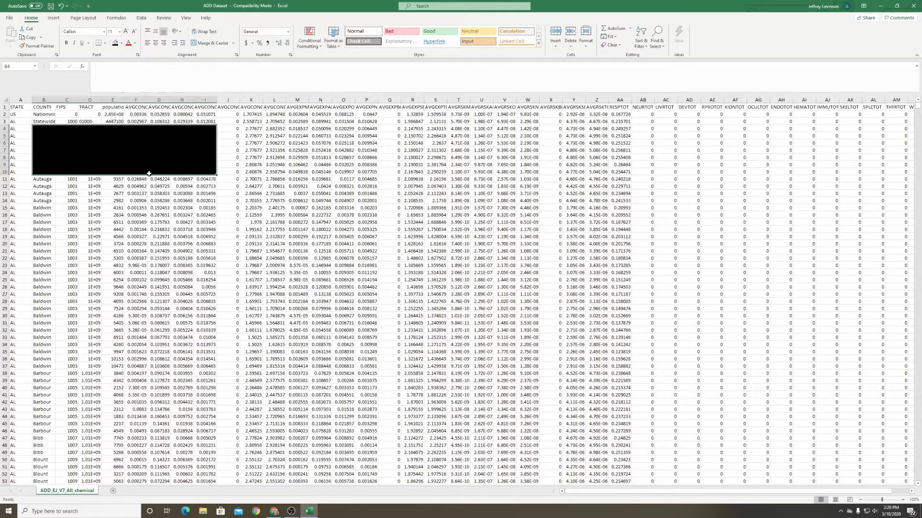
pyautogui.click(114, 200)
pyautogui.click(40, 129)
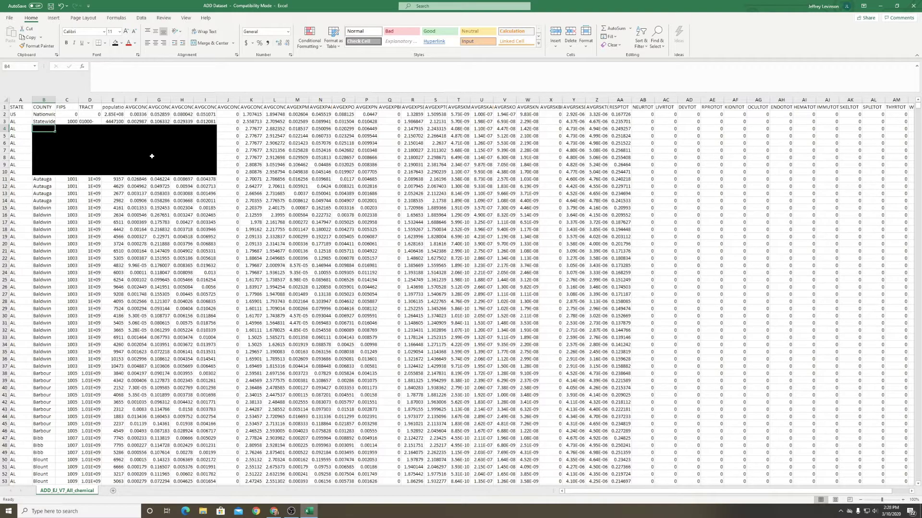
pyautogui.click(10, 18)
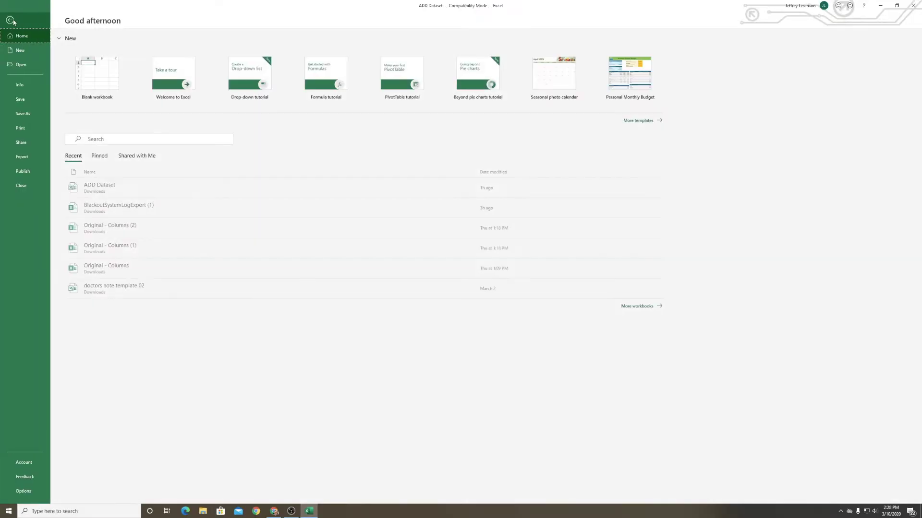
pyautogui.click(20, 98)
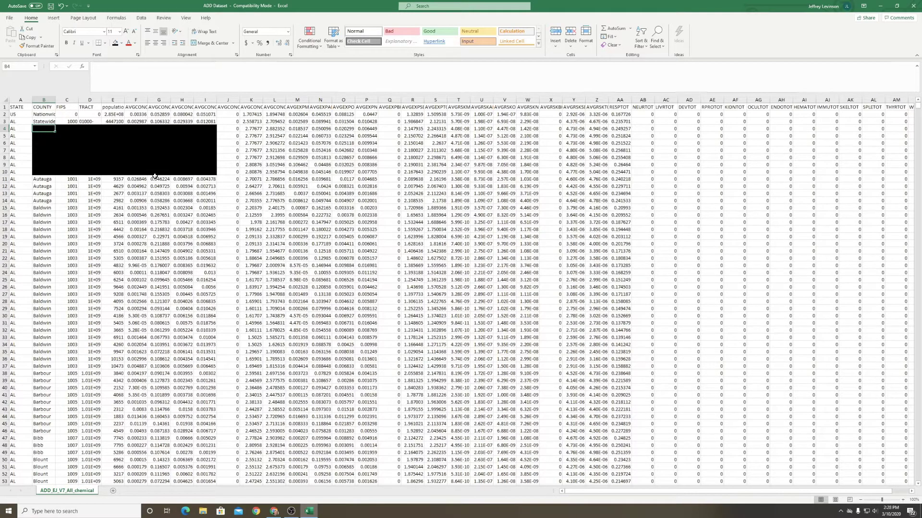
# - Upload the edited ADD Dataset file to its row in Blackout External Markups
pyautogui.click(275, 511)
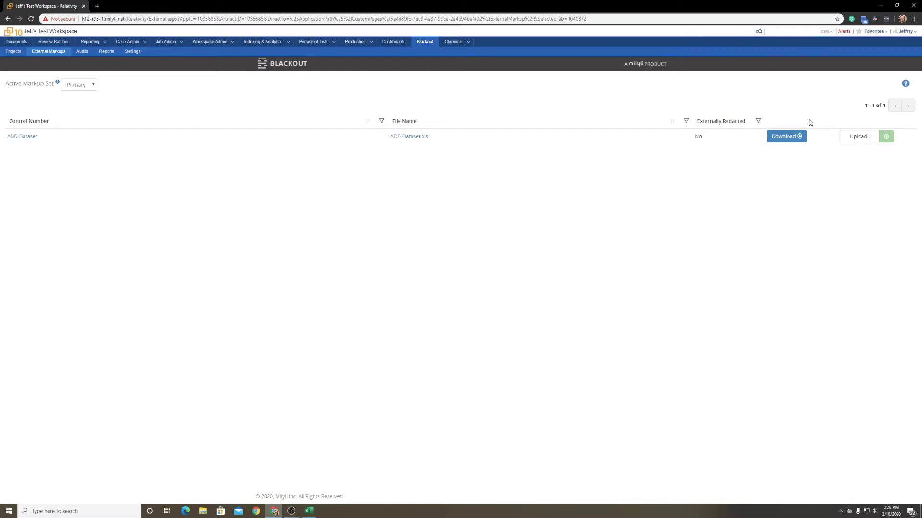
pyautogui.click(862, 133)
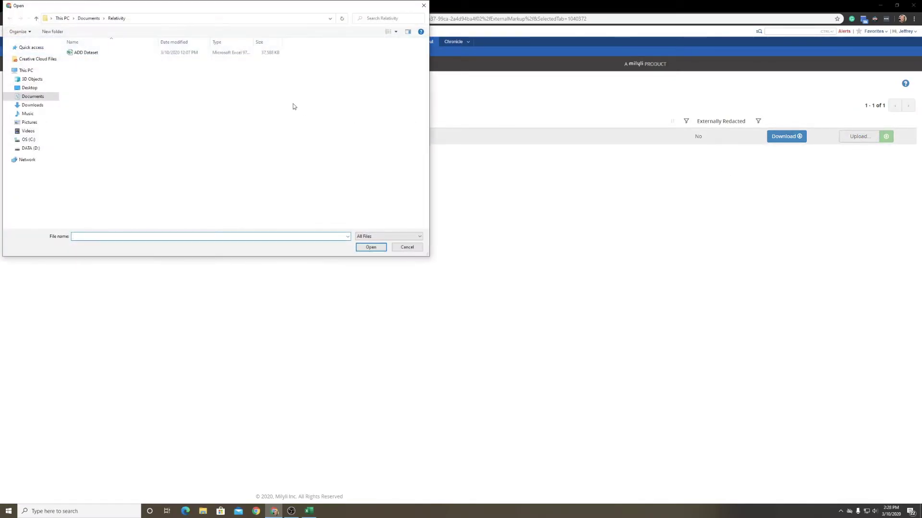
pyautogui.doubleClick(82, 54)
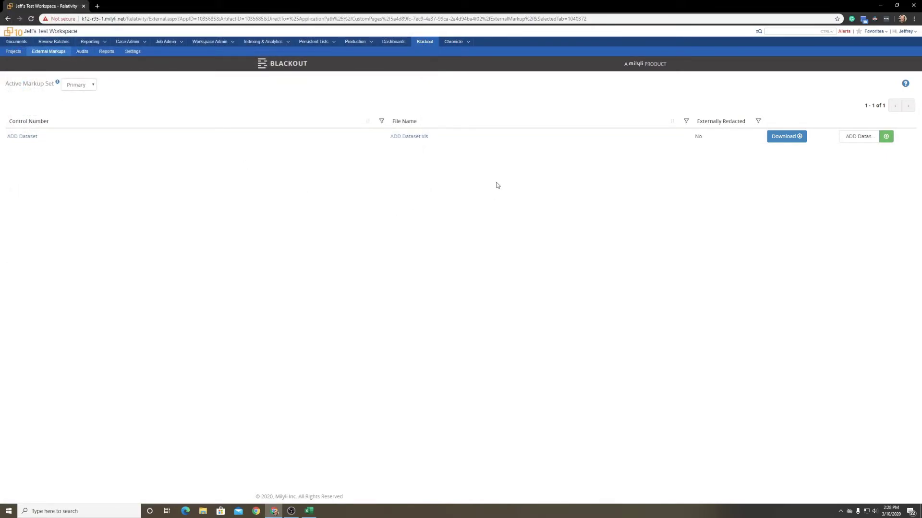
pyautogui.click(886, 139)
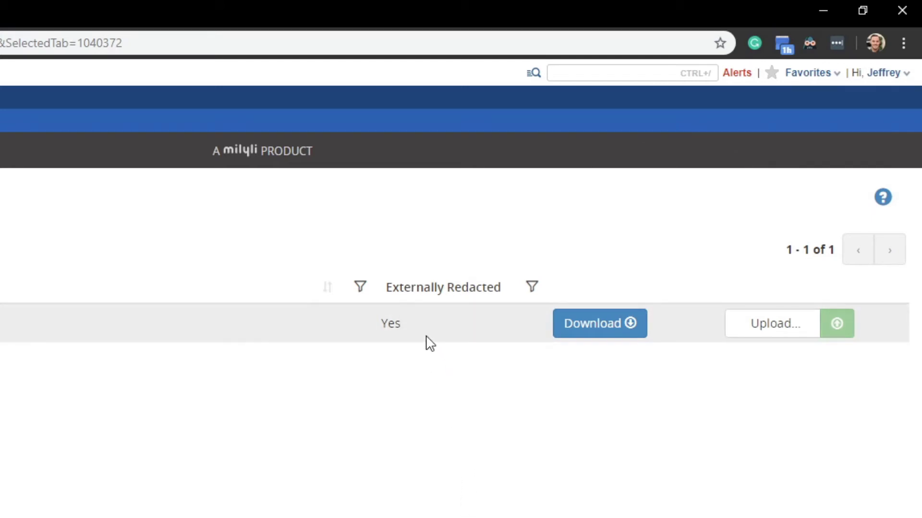
pyautogui.doubleClick(395, 328)
pyautogui.click(373, 459)
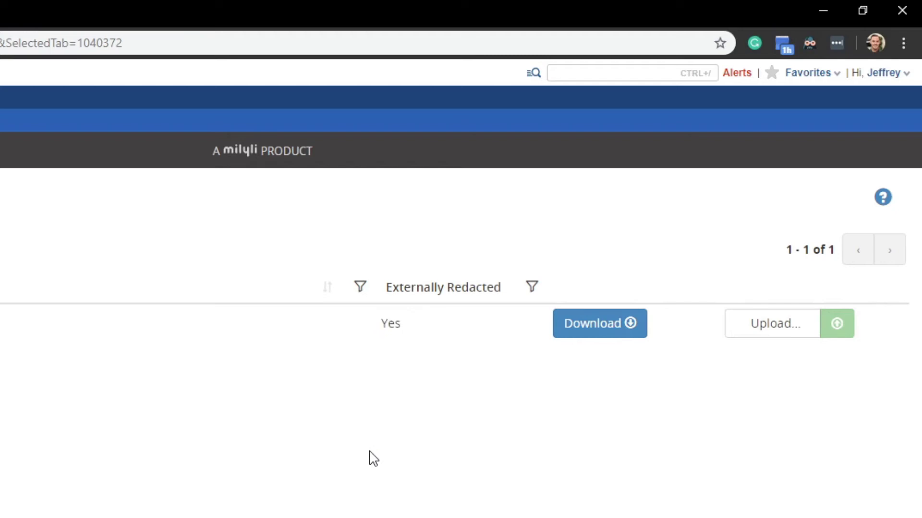